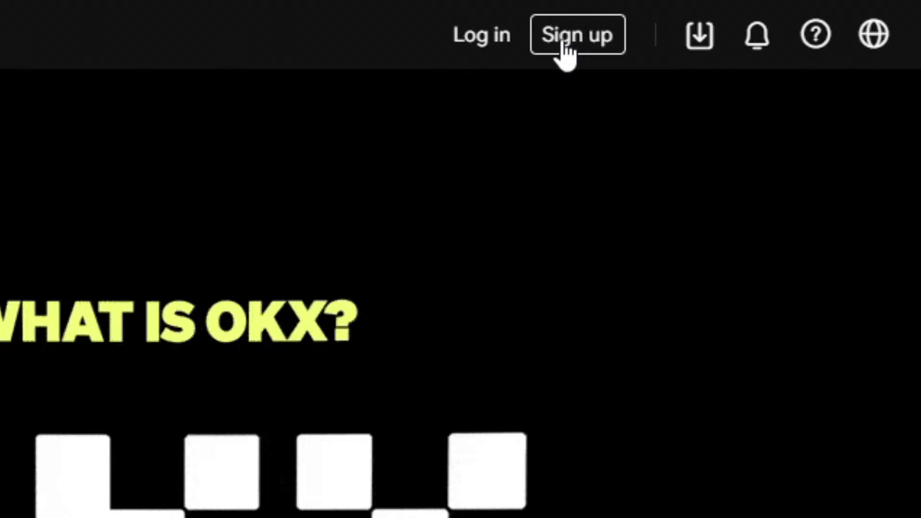
Step: Register a new OKX account with an email address and password, then solve the slider puzzle
{"action": "left_click", "coordinate": [565, 45]}
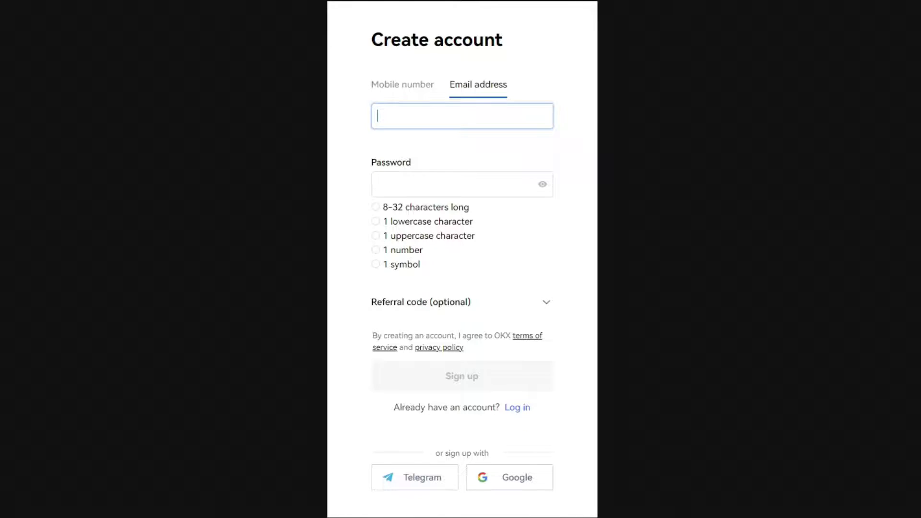
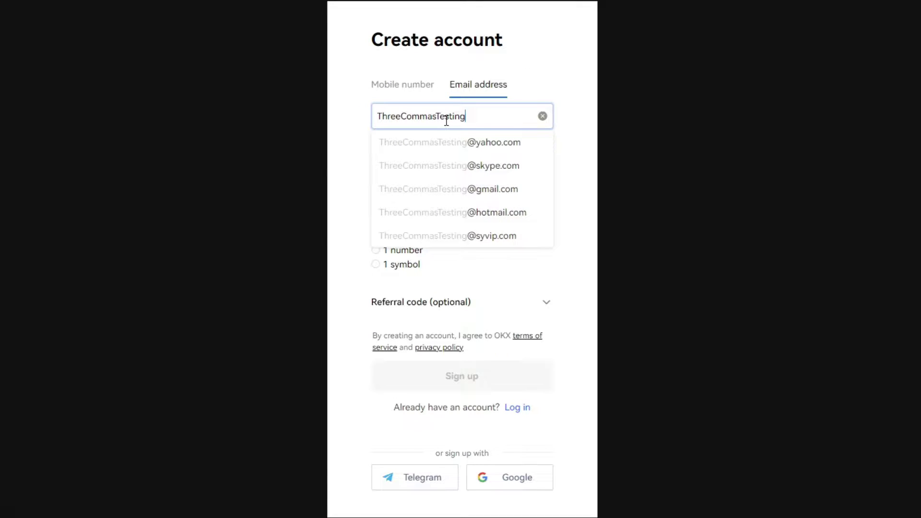
{"action": "key", "text": "Tab"}
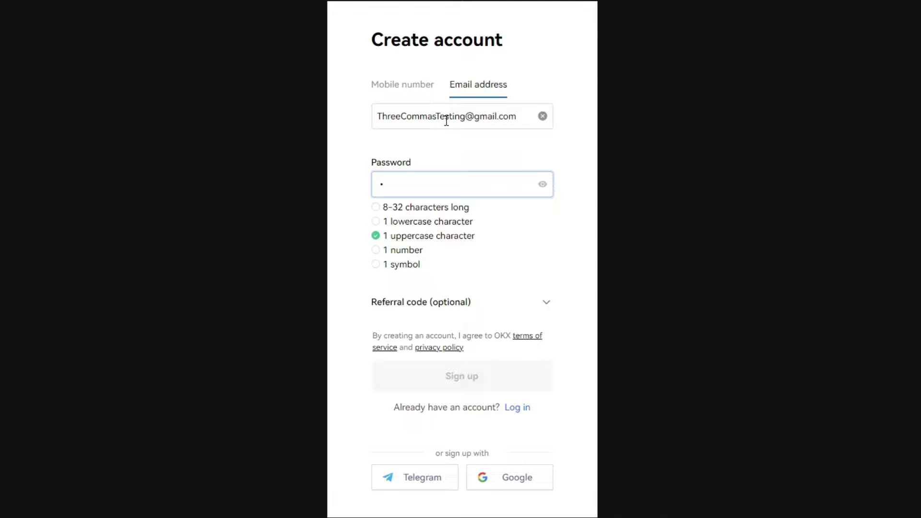
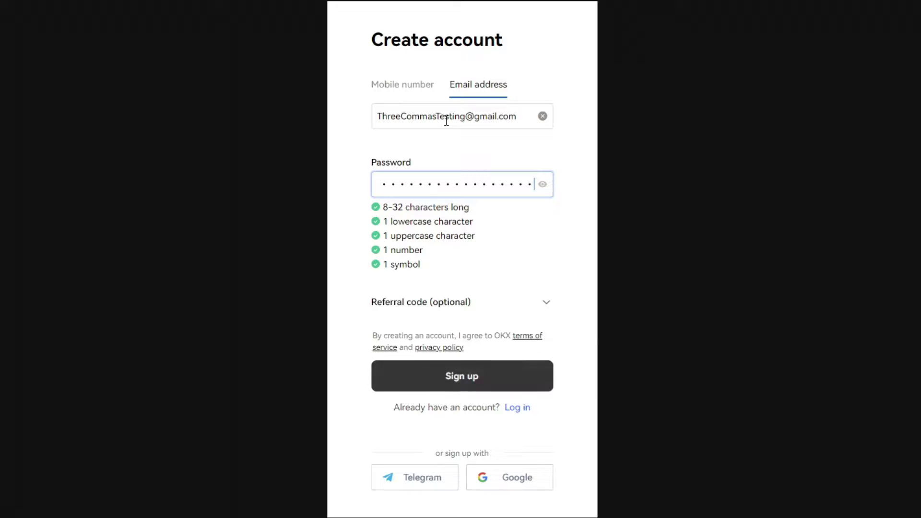
{"action": "left_click", "coordinate": [545, 190]}
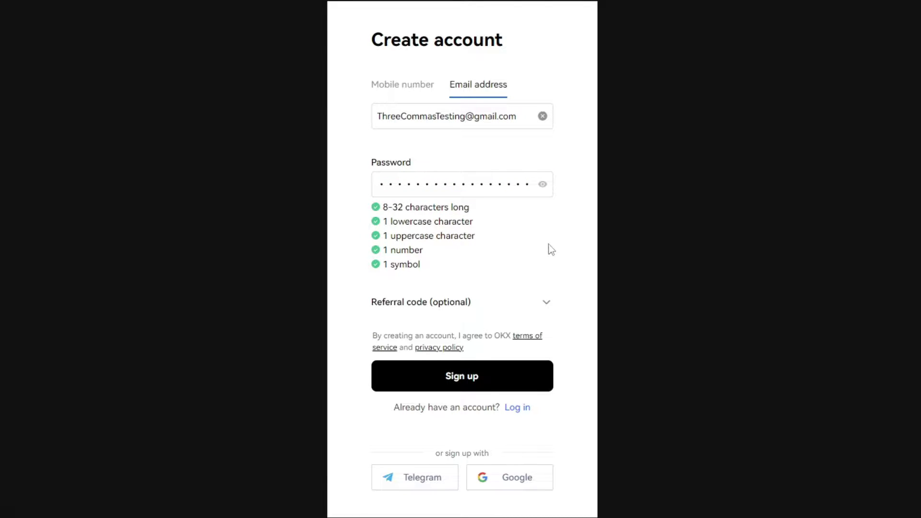
{"action": "left_click", "coordinate": [444, 380]}
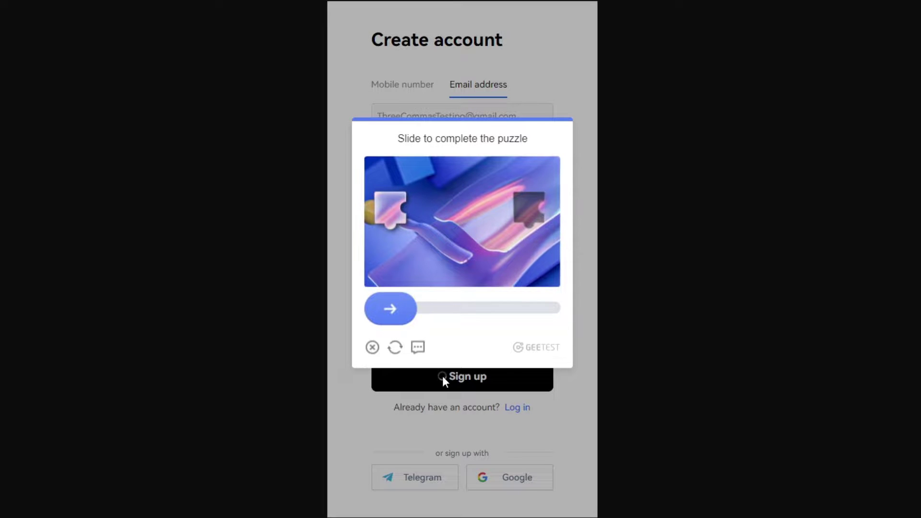
{"action": "left_click_drag", "start_coordinate": [390, 308], "coordinate": [525, 309]}
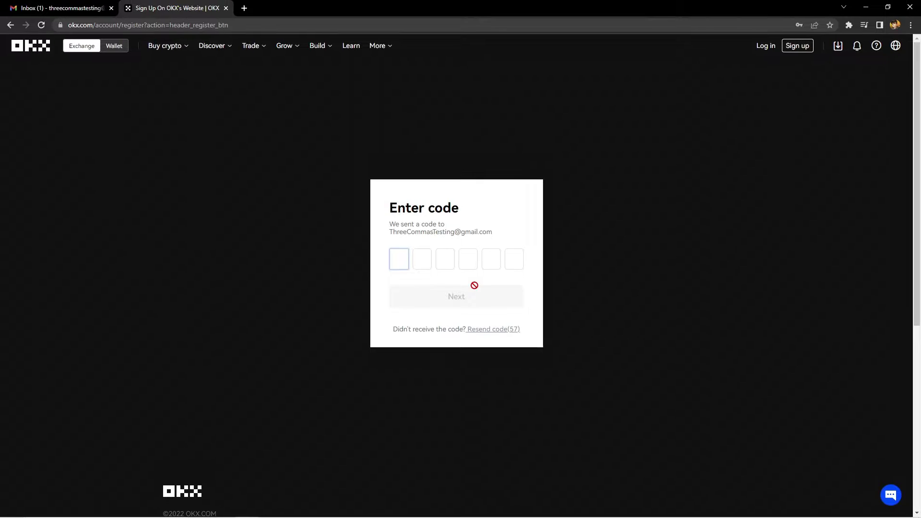
Step: Copy the verification code from OKX's sign-up email in Gmail and paste it into OKX's code boxes
{"action": "left_click", "coordinate": [62, 4]}
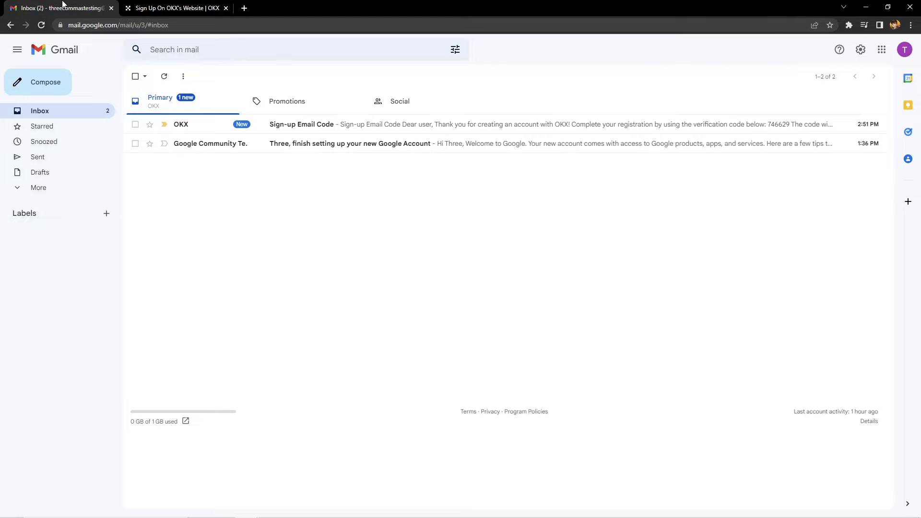
{"action": "left_click", "coordinate": [270, 124]}
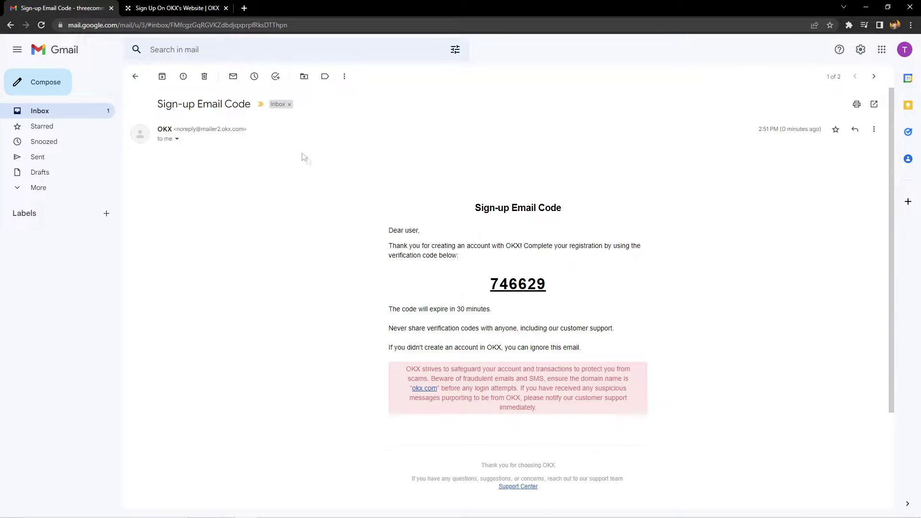
{"action": "left_click_drag", "start_coordinate": [553, 286], "coordinate": [490, 289]}
{"action": "key", "text": "ctrl+c"}
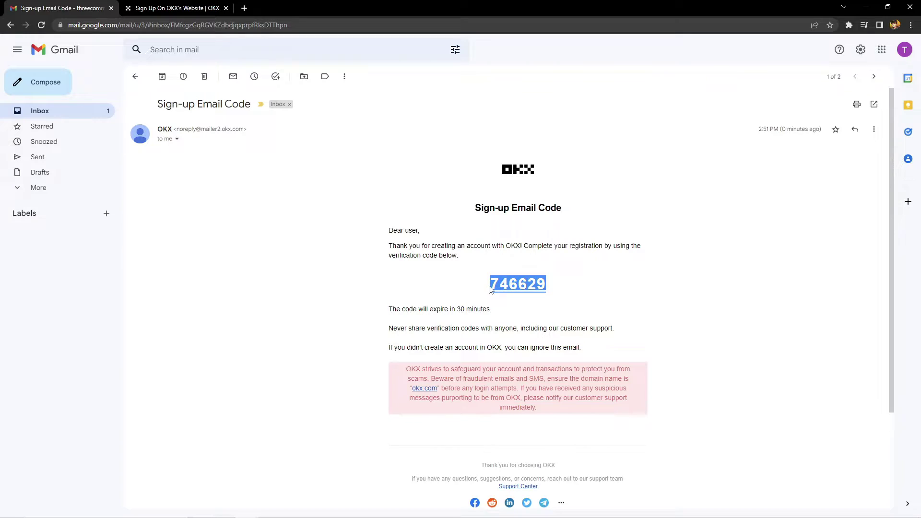
{"action": "left_click", "coordinate": [486, 284]}
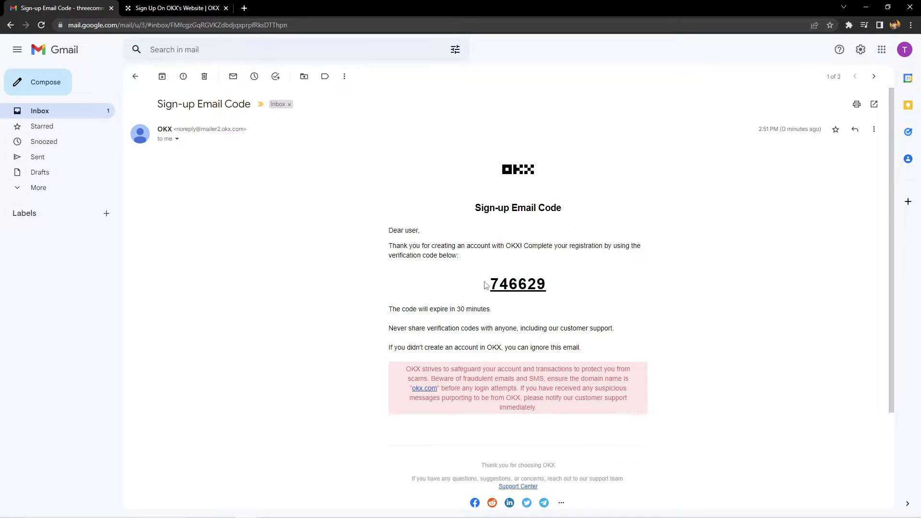
{"action": "left_click", "coordinate": [171, 7]}
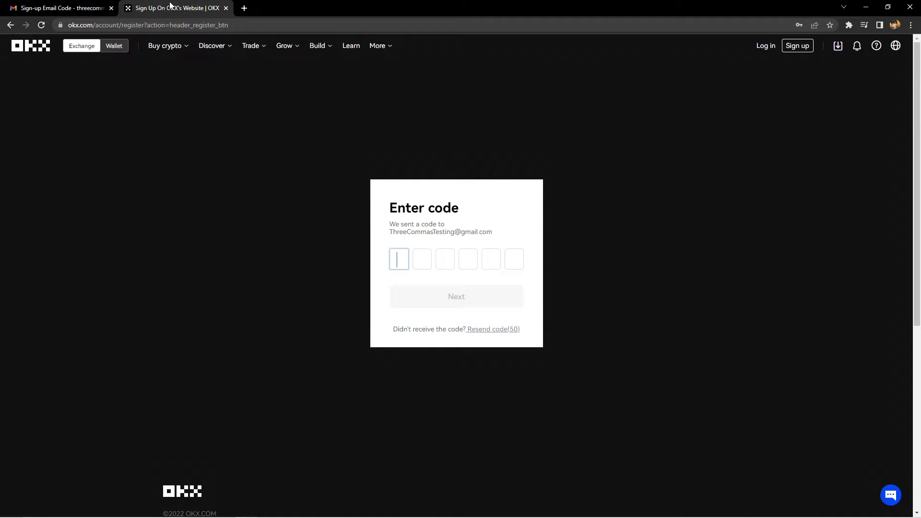
{"action": "right_click", "coordinate": [395, 259]}
{"action": "left_click", "coordinate": [418, 314]}
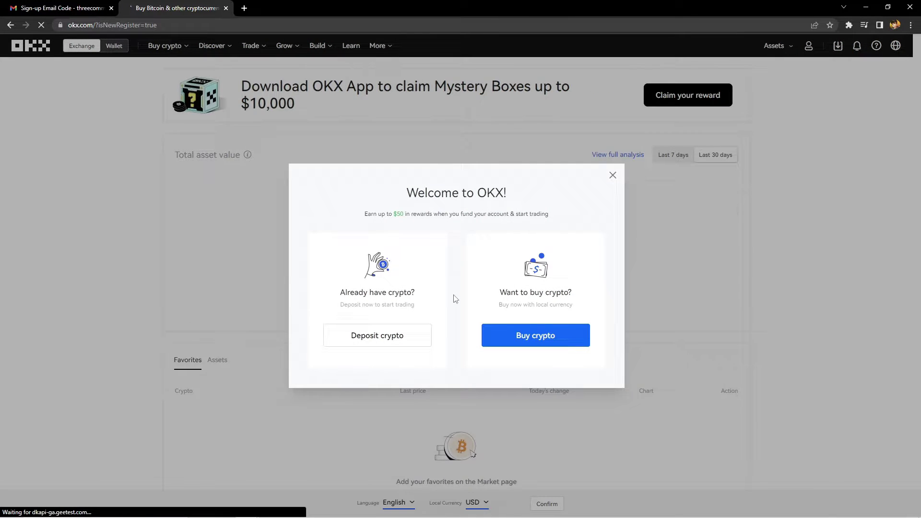
Step: Dismiss the welcome dialog, open Trade > Contracts & margin trading, and answer Spot & derivatives
{"action": "left_click", "coordinate": [613, 176]}
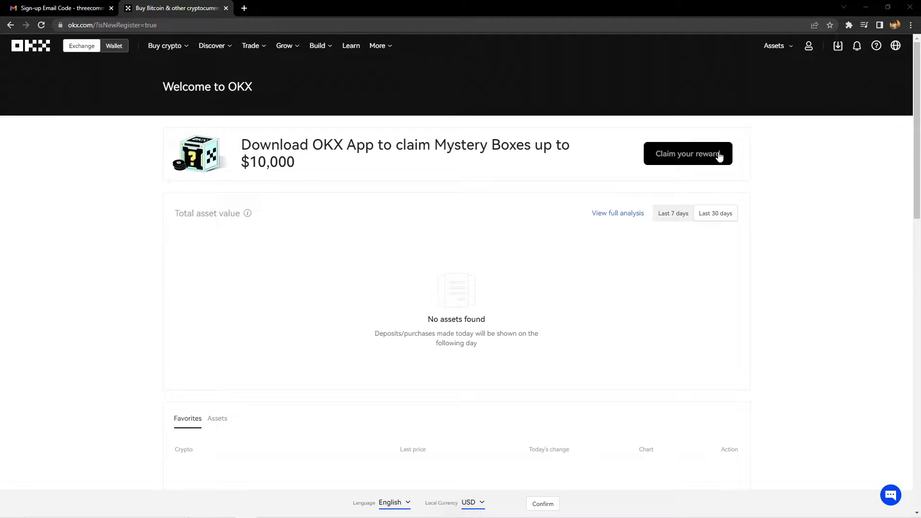
{"action": "mouse_move", "coordinate": [246, 42]}
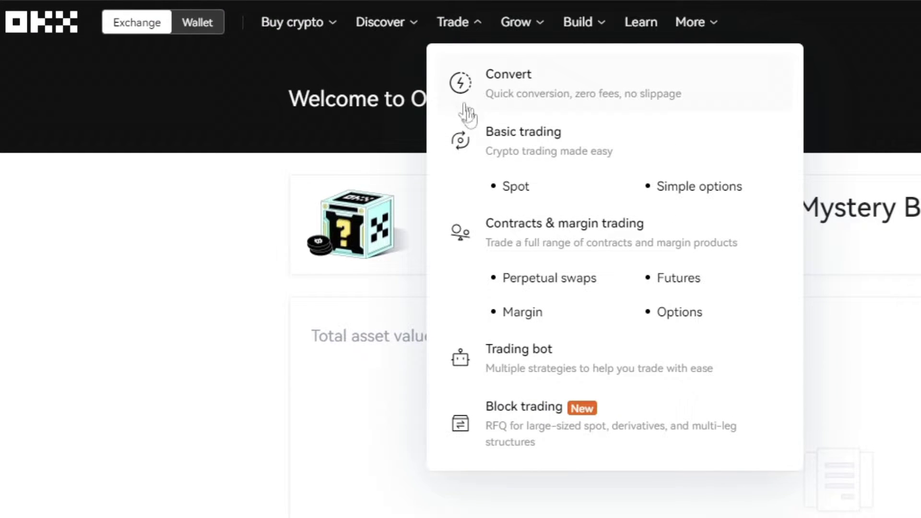
{"action": "left_click", "coordinate": [521, 236]}
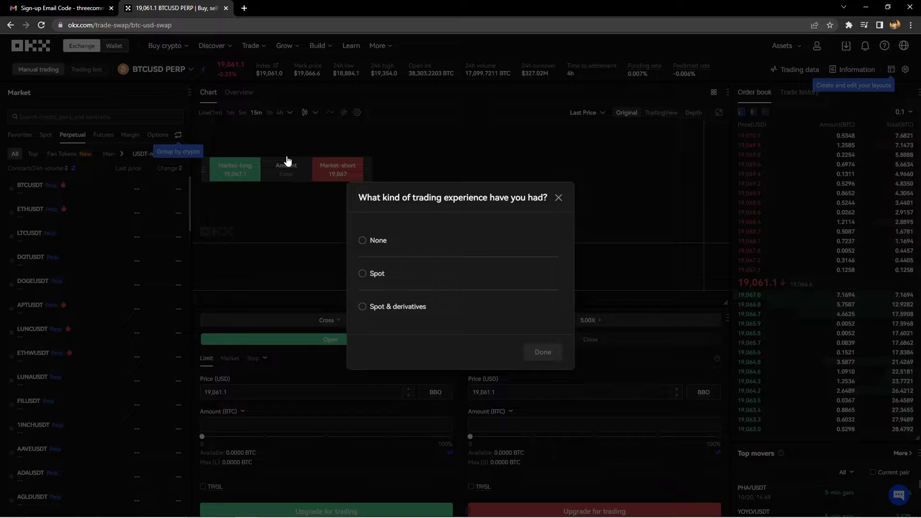
{"action": "left_click", "coordinate": [369, 316]}
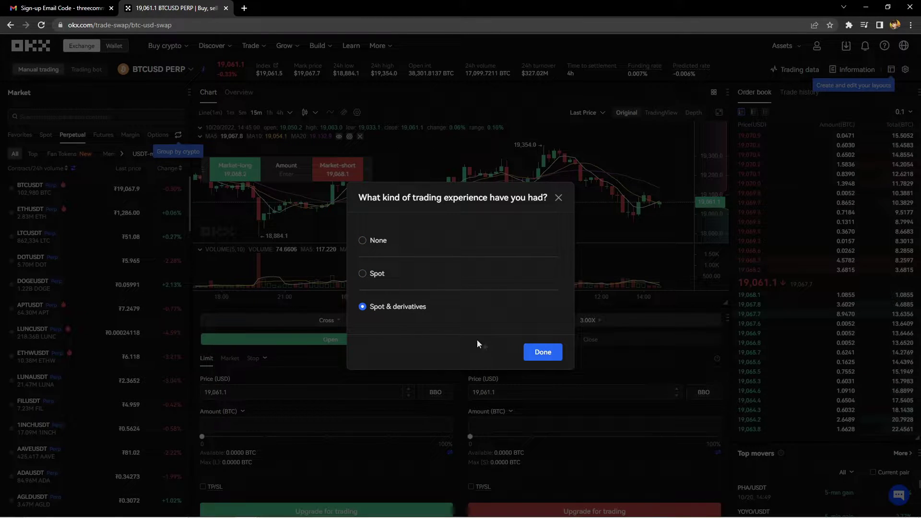
{"action": "left_click", "coordinate": [543, 352]}
Step: Upgrade the account for trading in single-currency margin mode and accept the agreement
{"action": "key", "text": "F11"}
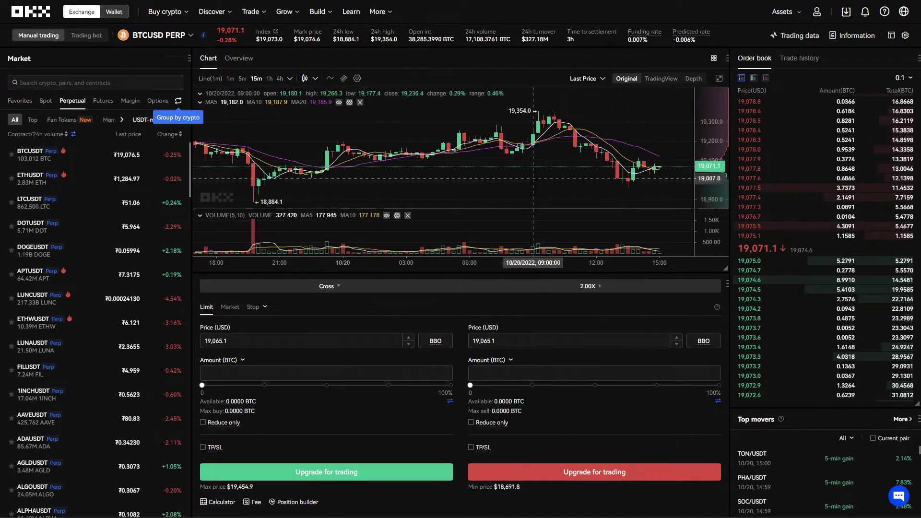
{"action": "left_click", "coordinate": [334, 469]}
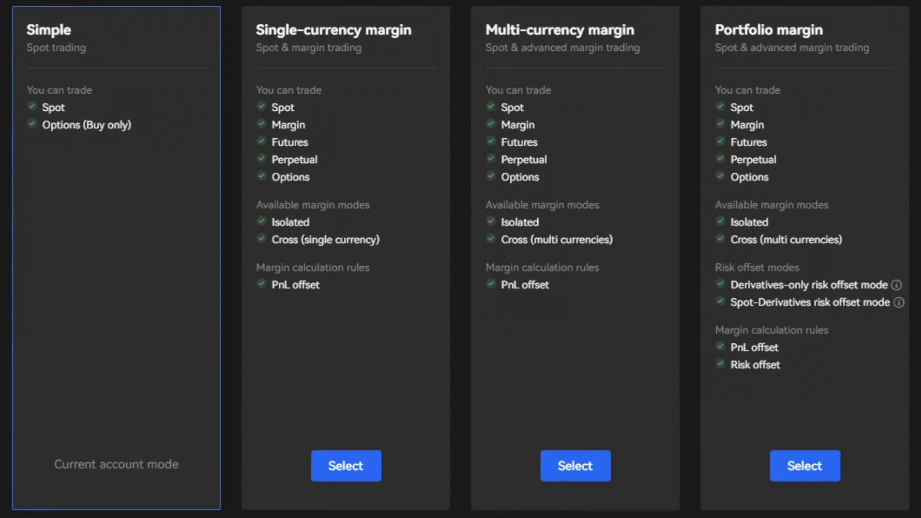
{"action": "left_click", "coordinate": [349, 468]}
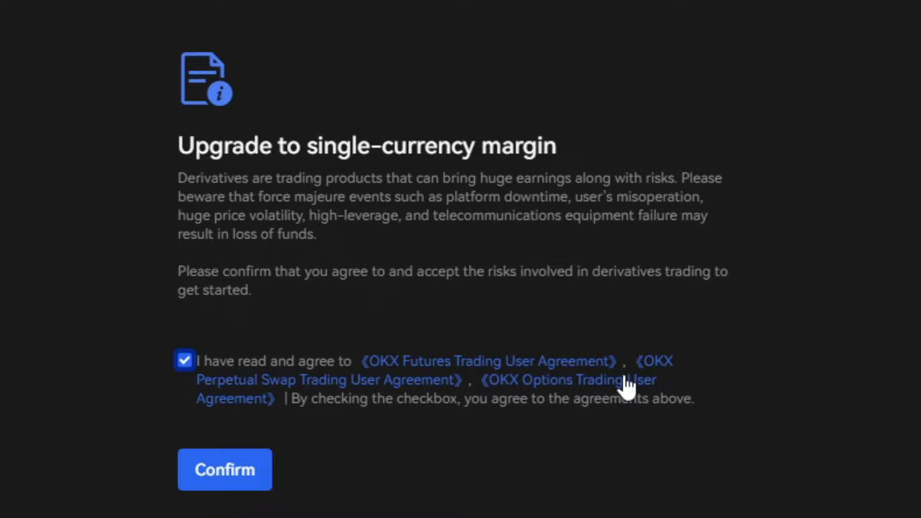
{"action": "left_click", "coordinate": [250, 477]}
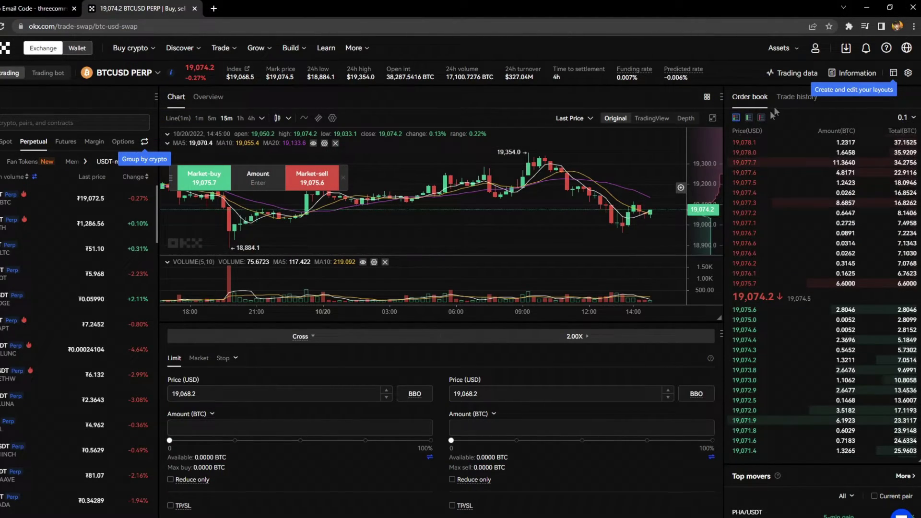
Step: Go to the API page from the account menu and follow its notice to link Google Authenticator
{"action": "mouse_move", "coordinate": [815, 48]}
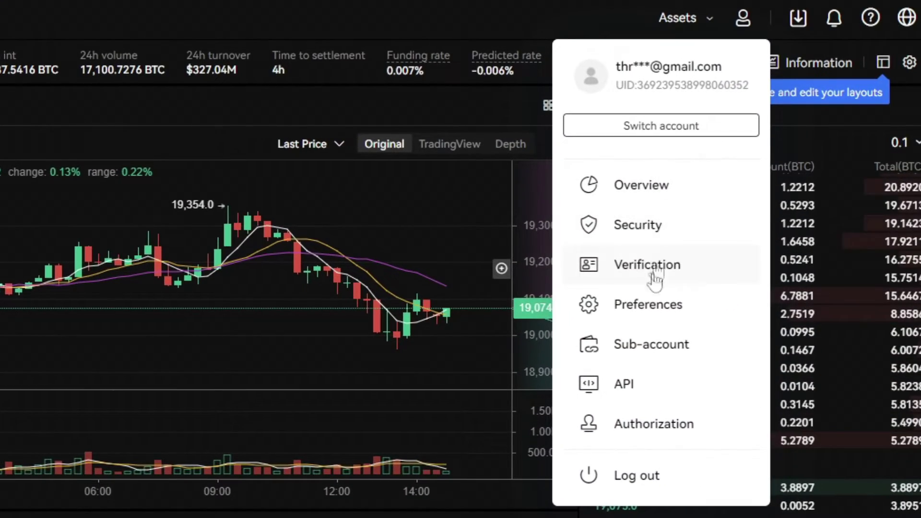
{"action": "left_click", "coordinate": [626, 389]}
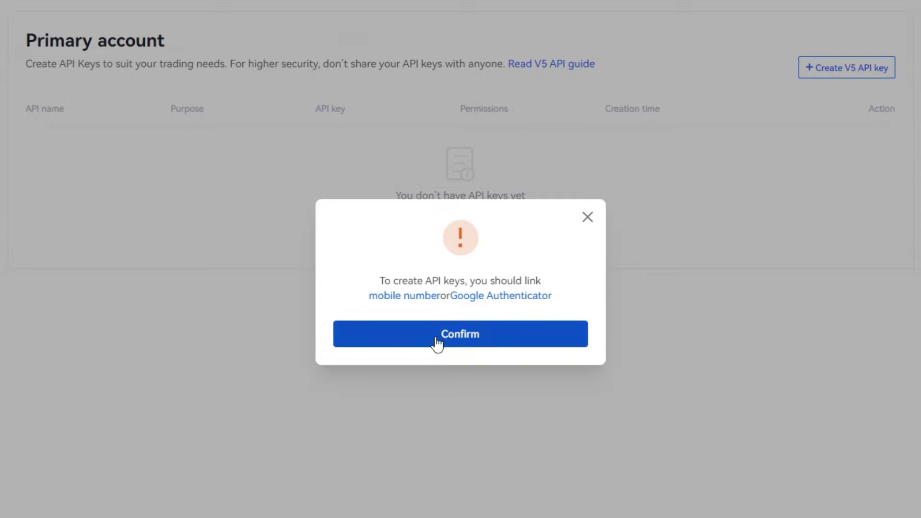
{"action": "left_click_drag", "start_coordinate": [369, 294], "coordinate": [535, 297]}
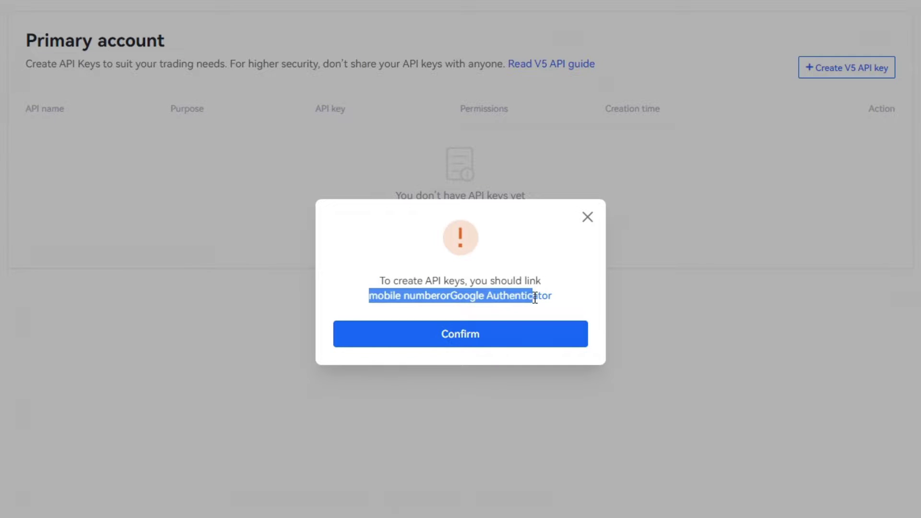
{"action": "left_click", "coordinate": [564, 298]}
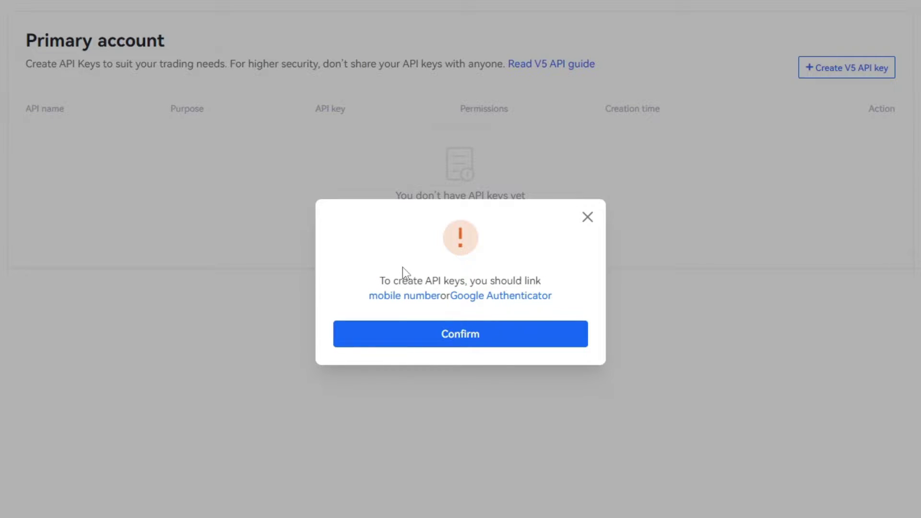
{"action": "left_click", "coordinate": [468, 295]}
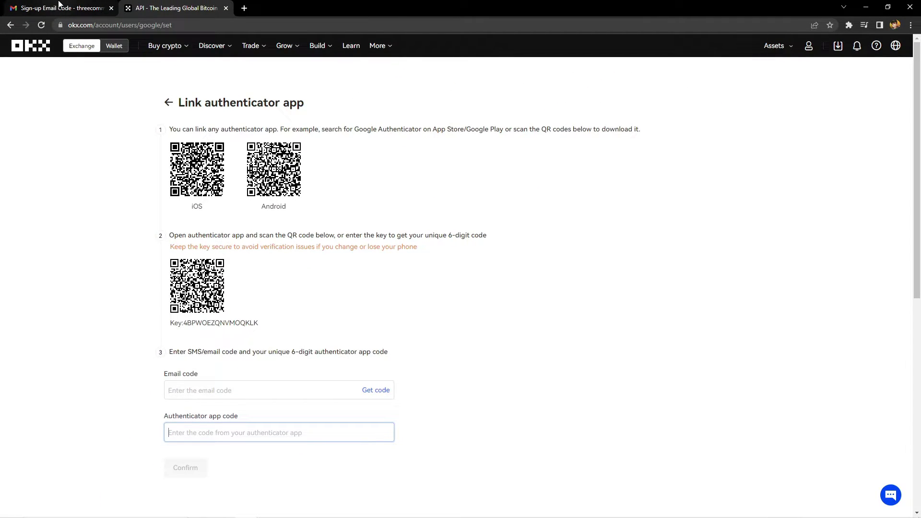
Step: Fill the linking form with the emailed verification code and the current authenticator app code
{"action": "left_click", "coordinate": [60, 4]}
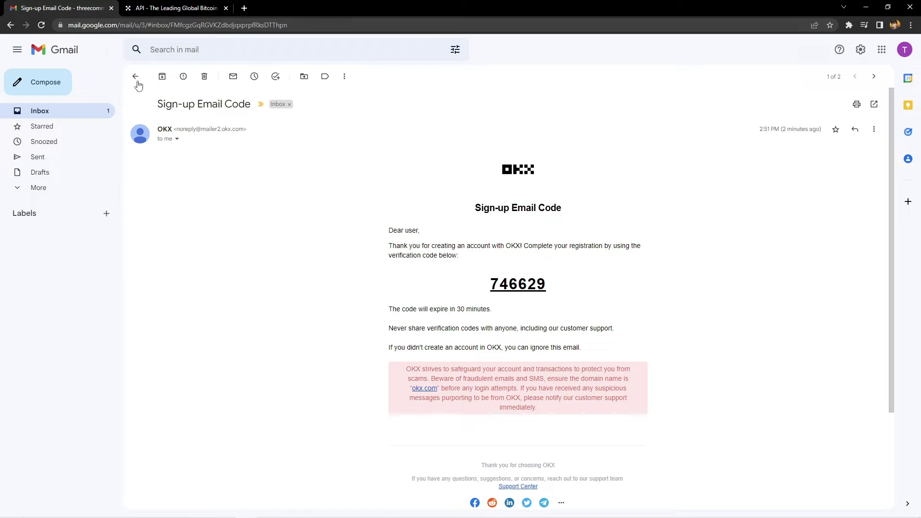
{"action": "left_click", "coordinate": [136, 77]}
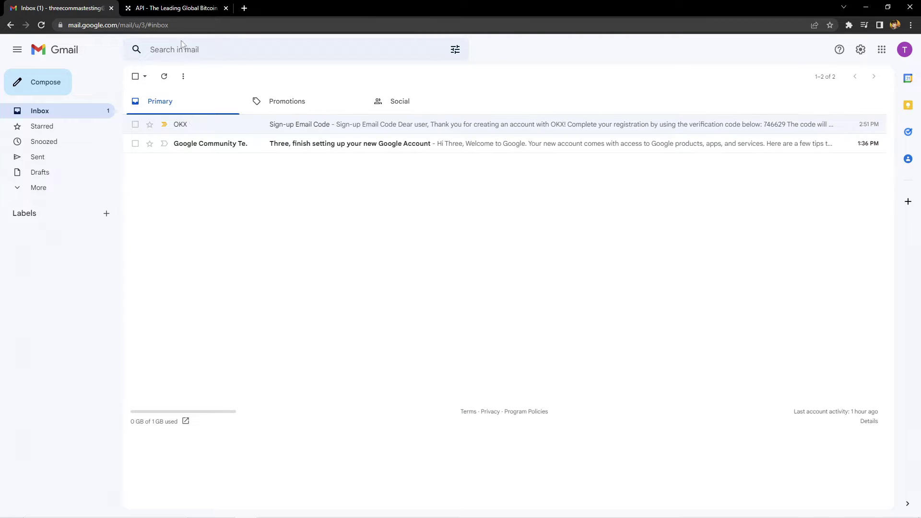
{"action": "left_click", "coordinate": [175, 8]}
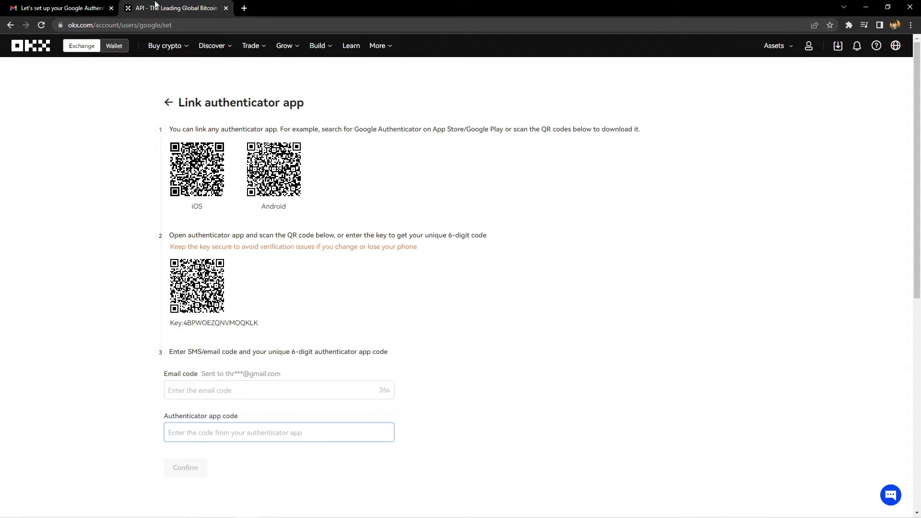
{"action": "right_click", "coordinate": [208, 388]}
{"action": "left_click", "coordinate": [225, 299]}
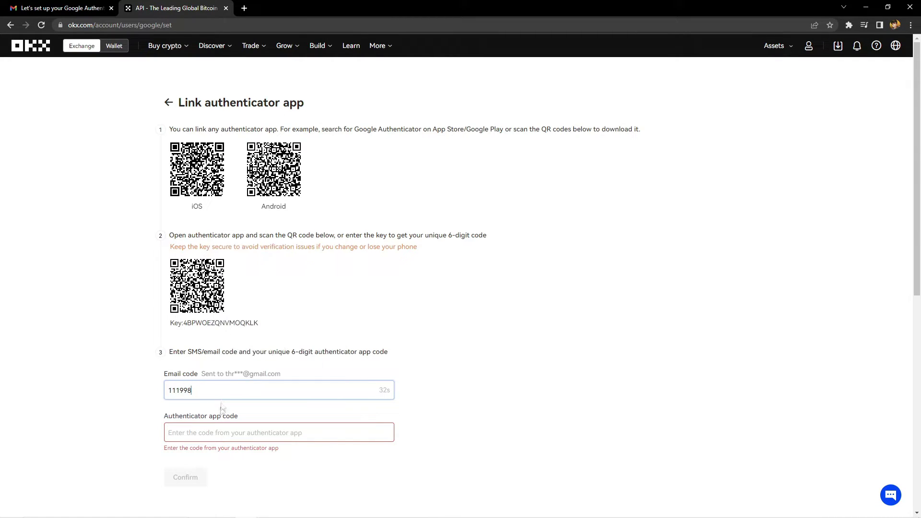
{"action": "left_click", "coordinate": [220, 430]}
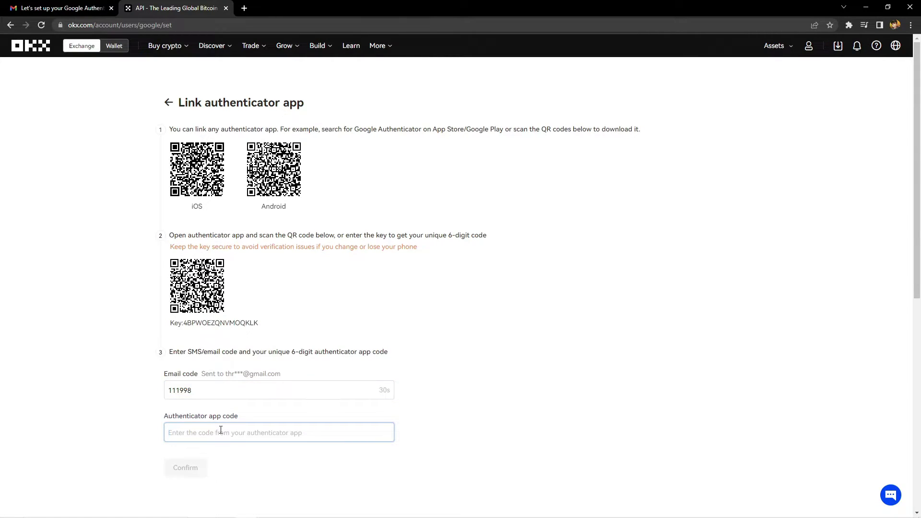
Step: Confirm the authenticator link and go to the API keys page
{"action": "left_click", "coordinate": [189, 468]}
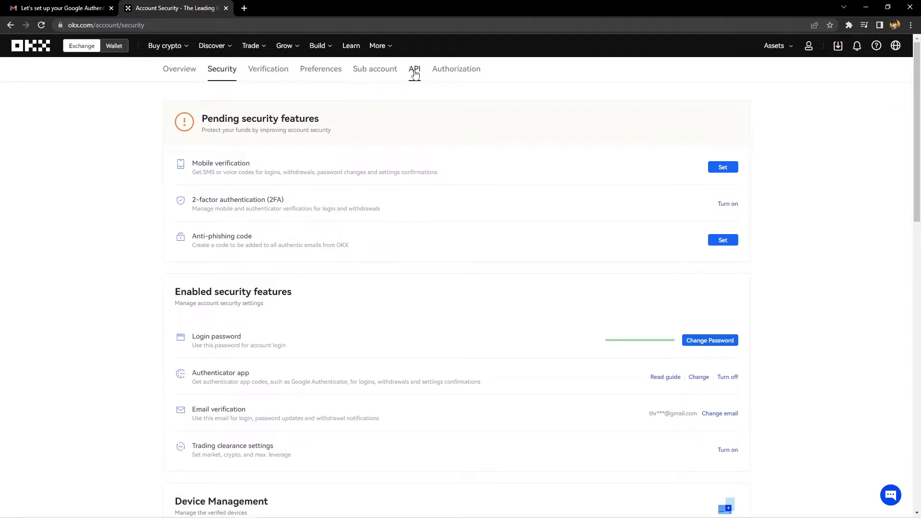
{"action": "left_click", "coordinate": [414, 74]}
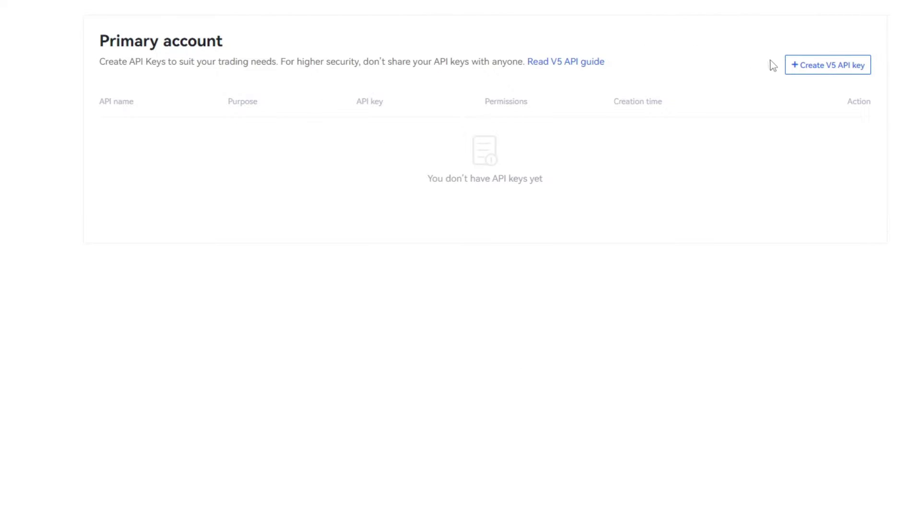
Step: Start a new V5 API key named 3Commas Test and enter its passphrase
{"action": "left_click", "coordinate": [813, 71]}
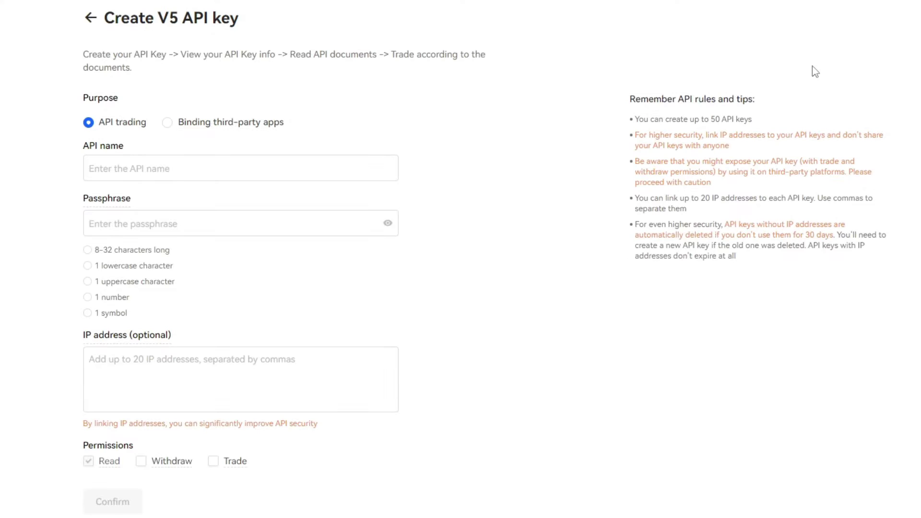
{"action": "left_click", "coordinate": [266, 168]}
{"action": "type", "text": "3Commas Test"}
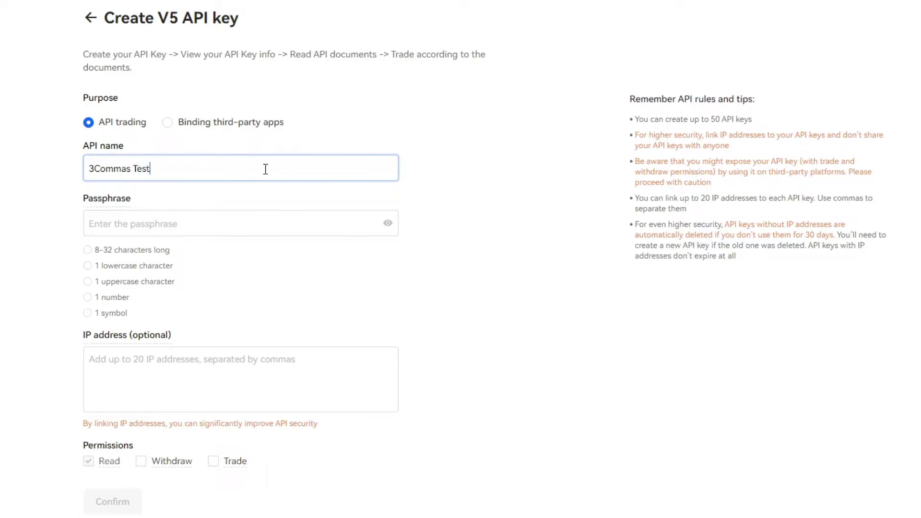
{"action": "key", "text": "Tab"}
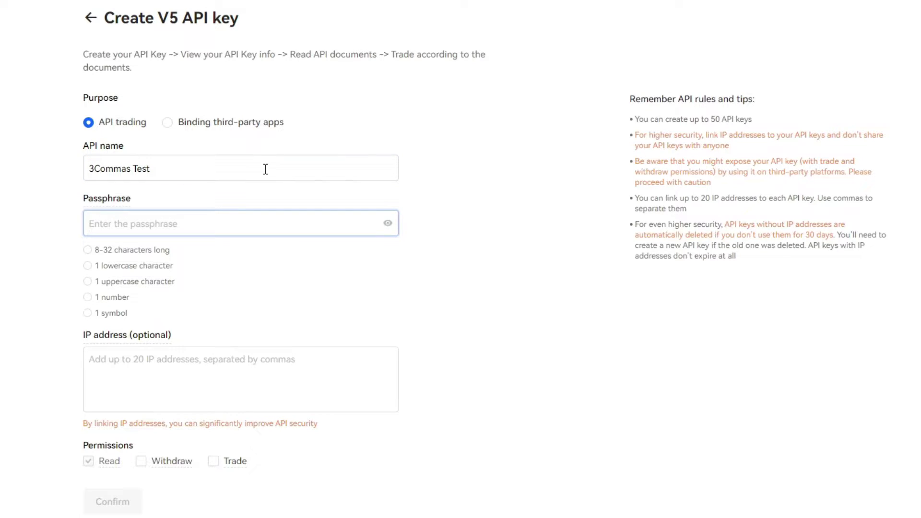
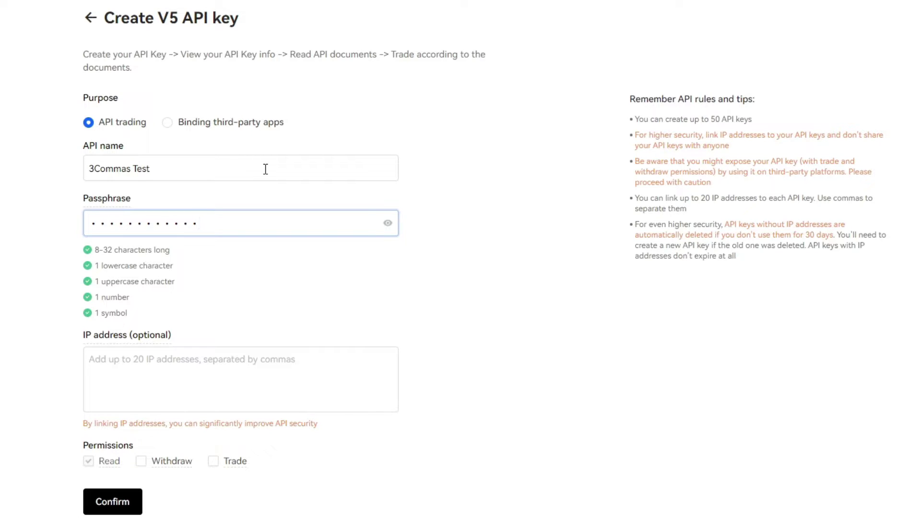
Step: Reveal the passphrase and copy it for later use in 3Commas
{"action": "left_click", "coordinate": [386, 228]}
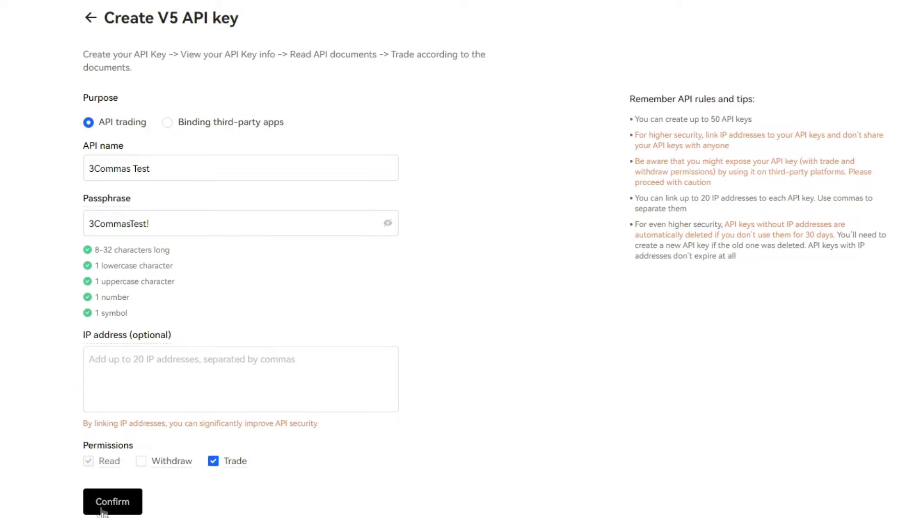
{"action": "left_click_drag", "start_coordinate": [160, 228], "coordinate": [86, 229]}
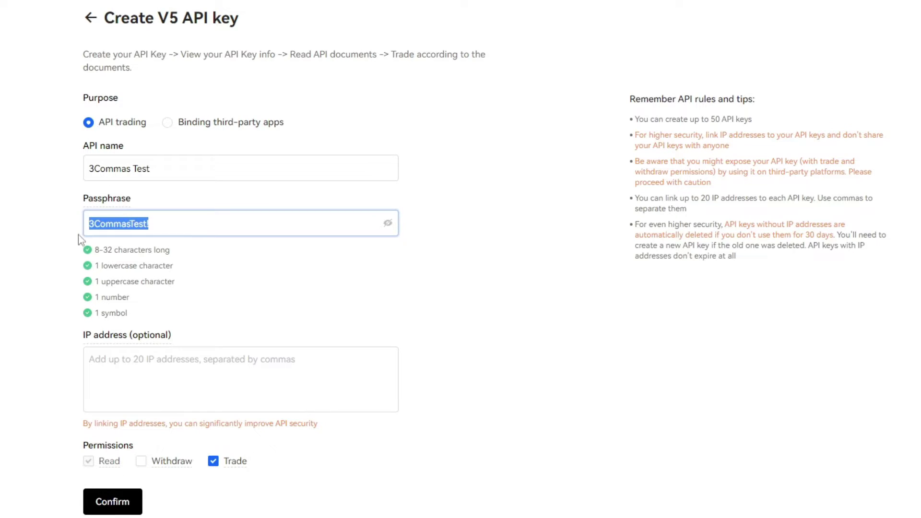
{"action": "right_click", "coordinate": [120, 226]}
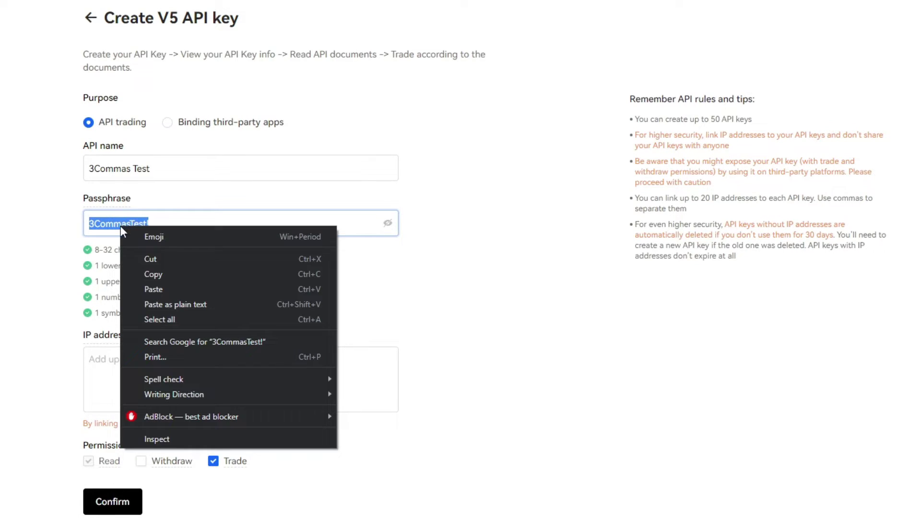
{"action": "left_click", "coordinate": [147, 277]}
{"action": "left_click", "coordinate": [60, 292]}
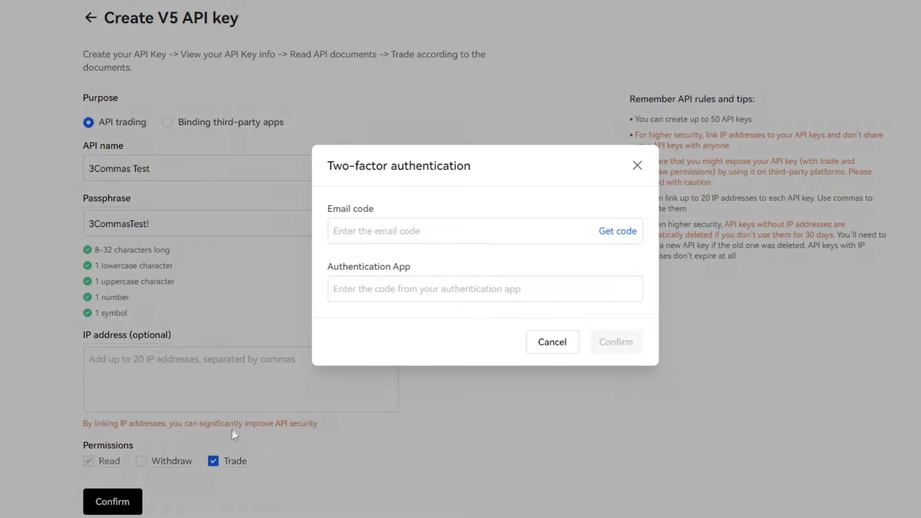
Step: Pass the two-factor check with the emailed code and the authenticator code to create the API key
{"action": "left_click", "coordinate": [613, 232]}
{"action": "left_click", "coordinate": [387, 237]}
{"action": "key", "text": "ctrl+v"}
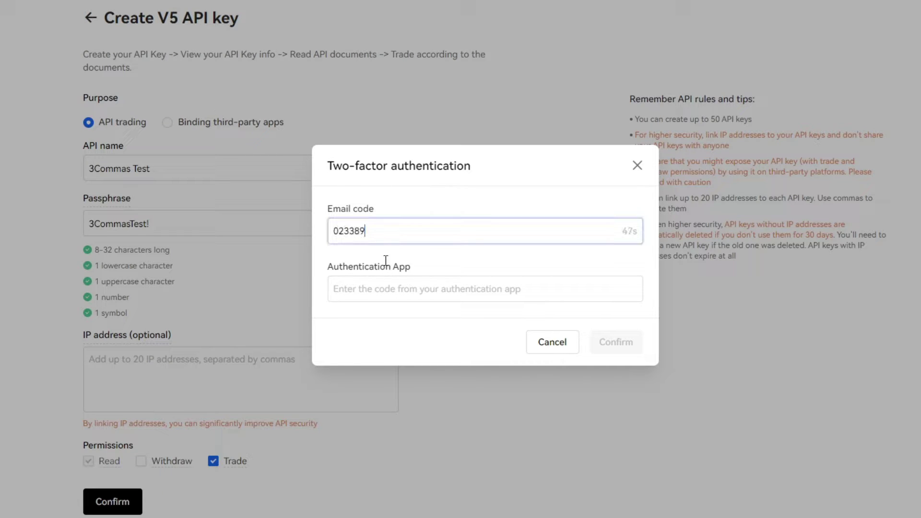
{"action": "left_click", "coordinate": [396, 296]}
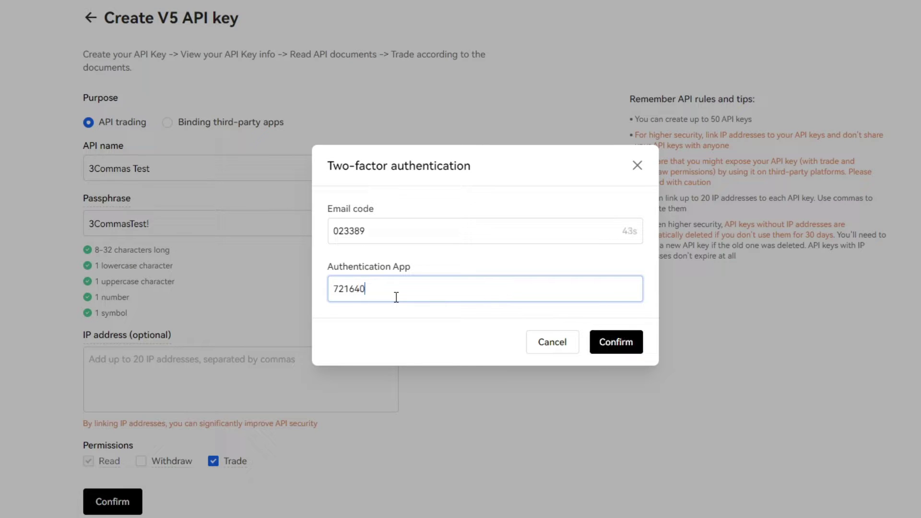
{"action": "left_click", "coordinate": [600, 341]}
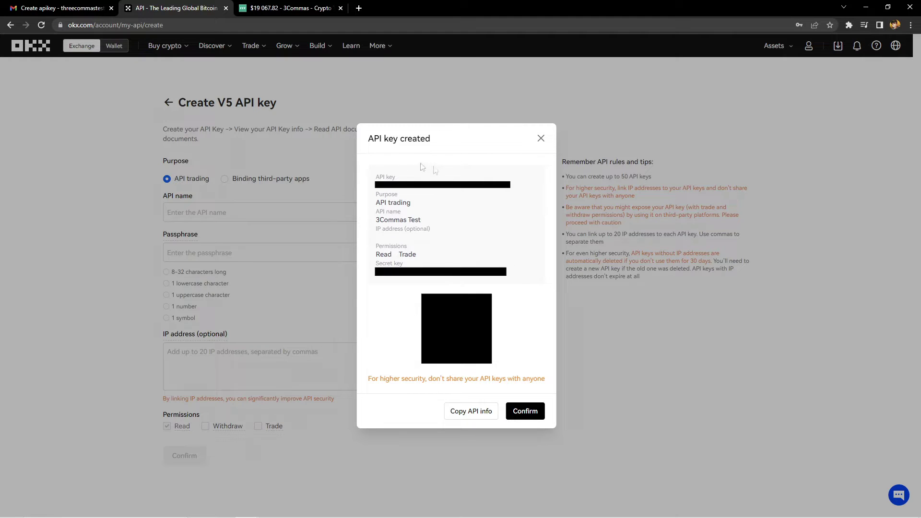
{"action": "left_click", "coordinate": [278, 9]}
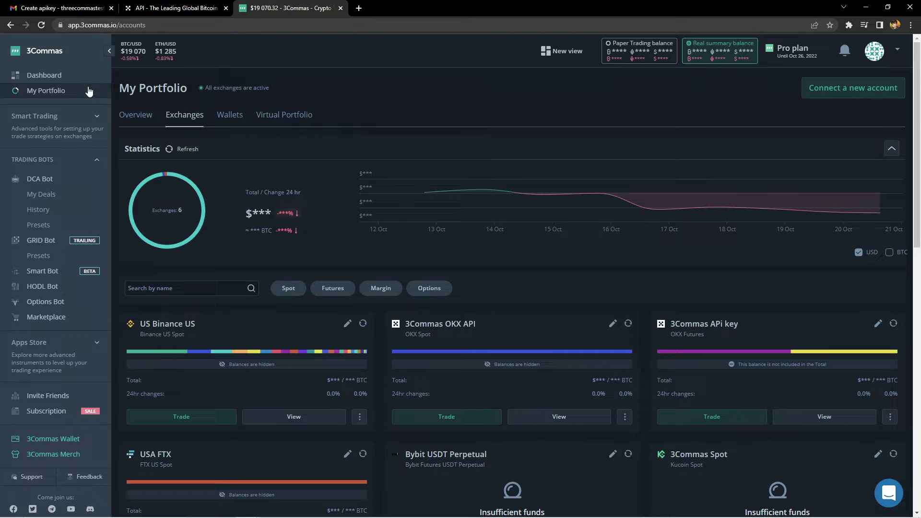
Step: In 3Commas' My Portfolio, start connecting a new OKX account named '3Commas Testing'
{"action": "left_click", "coordinate": [62, 92]}
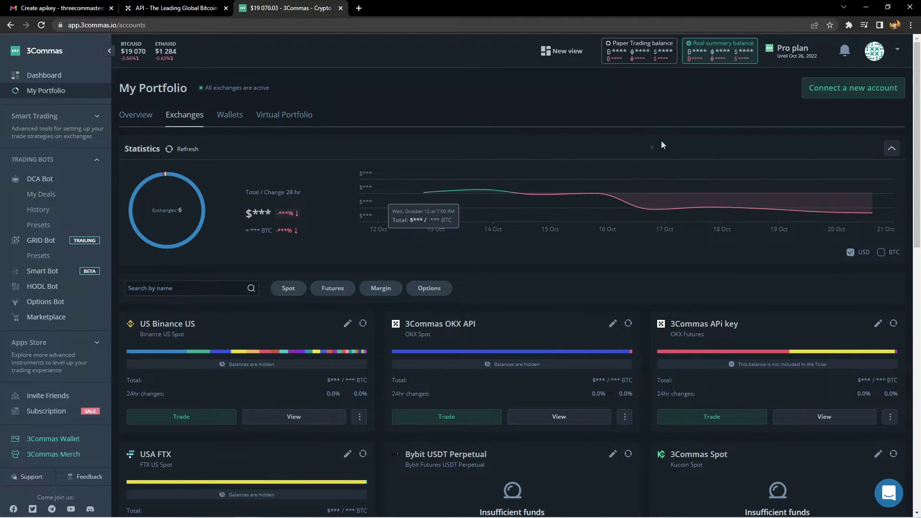
{"action": "left_click", "coordinate": [837, 94]}
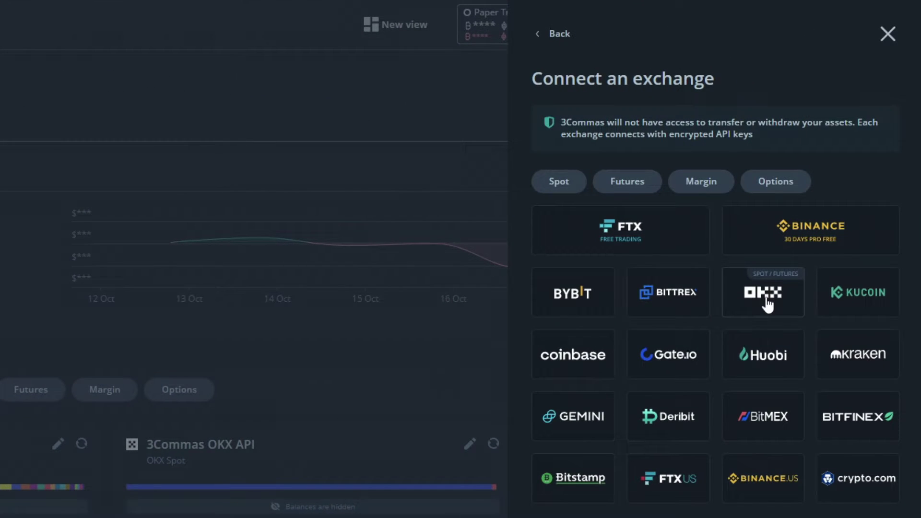
{"action": "left_click", "coordinate": [767, 301]}
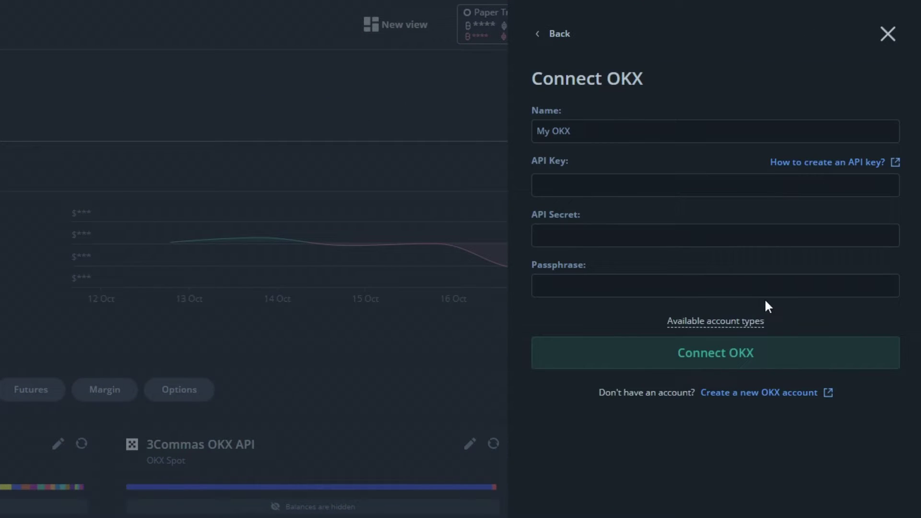
{"action": "key", "text": "Tab"}
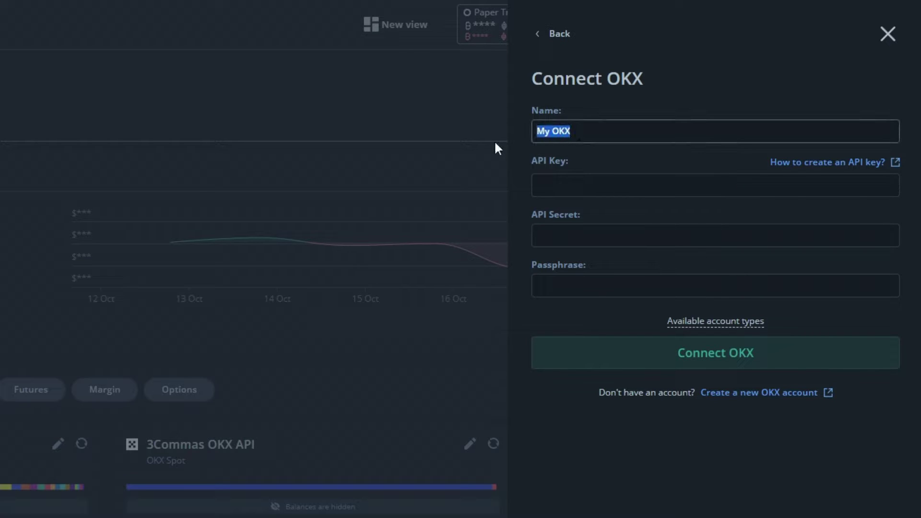
{"action": "type", "text": "3Commas Testing"}
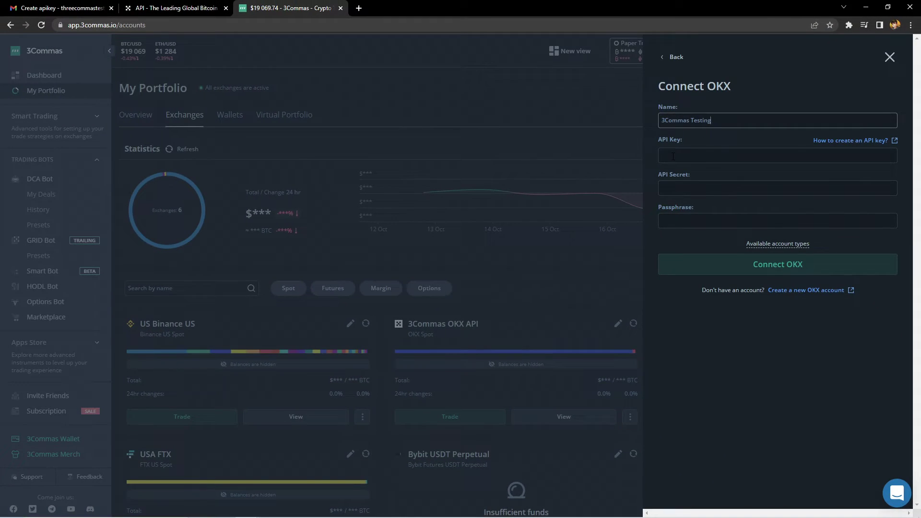
Step: Copy the new OKX API key and paste it into the 3Commas API Key field
{"action": "left_click", "coordinate": [673, 157]}
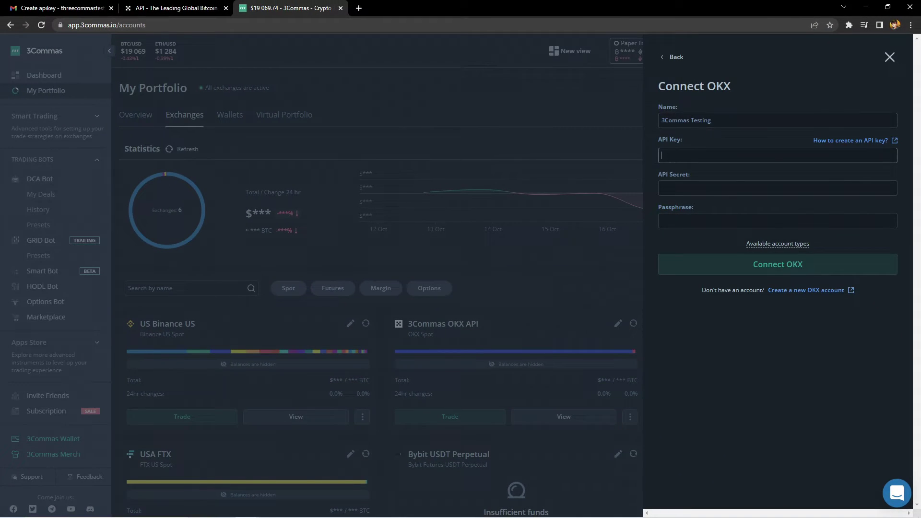
{"action": "left_click", "coordinate": [154, 5]}
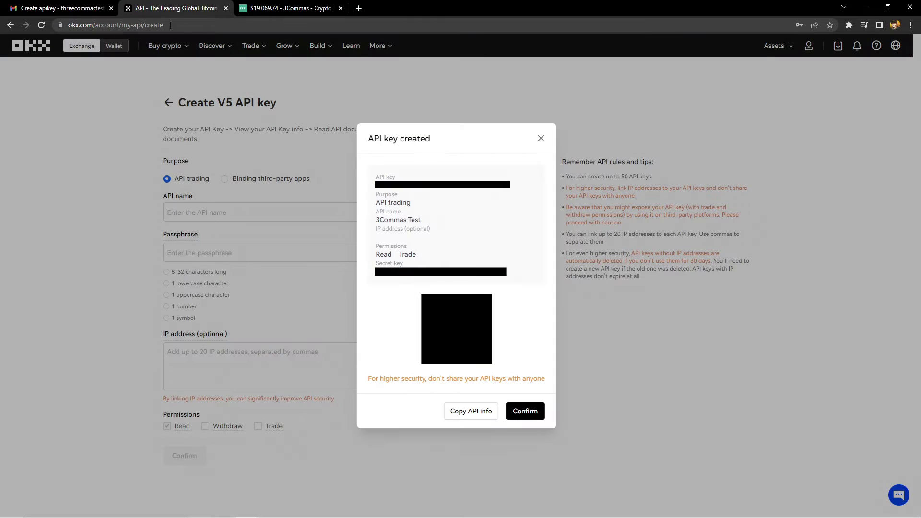
{"action": "left_click_drag", "start_coordinate": [511, 185], "coordinate": [378, 180]}
{"action": "right_click", "coordinate": [377, 181]}
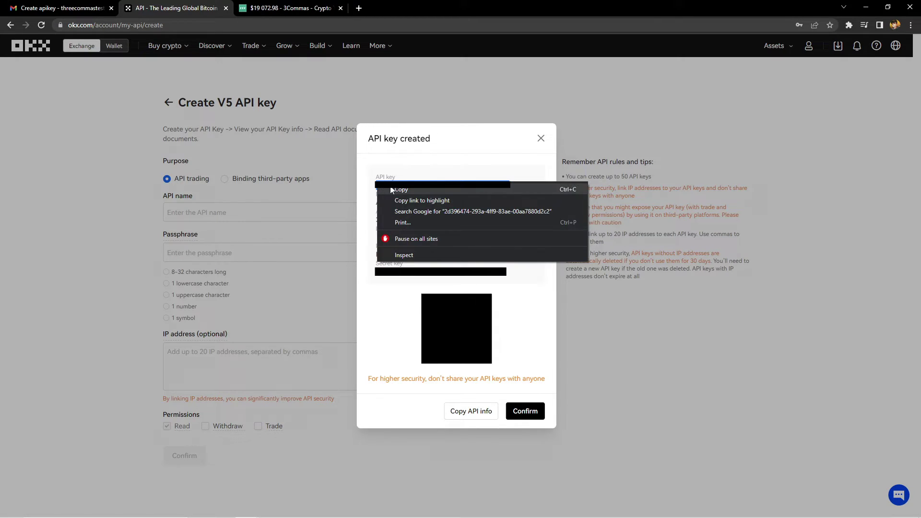
{"action": "left_click", "coordinate": [391, 188]}
{"action": "left_click", "coordinate": [391, 188]}
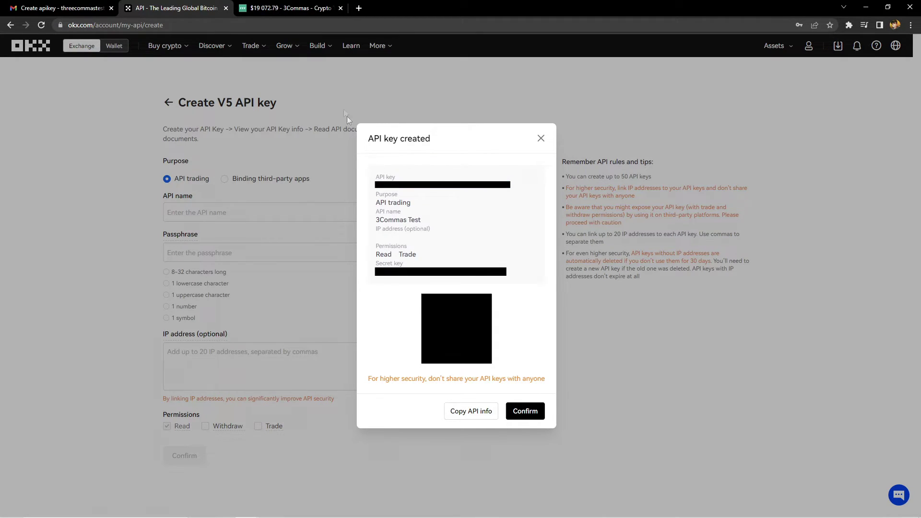
{"action": "left_click", "coordinate": [282, 8]}
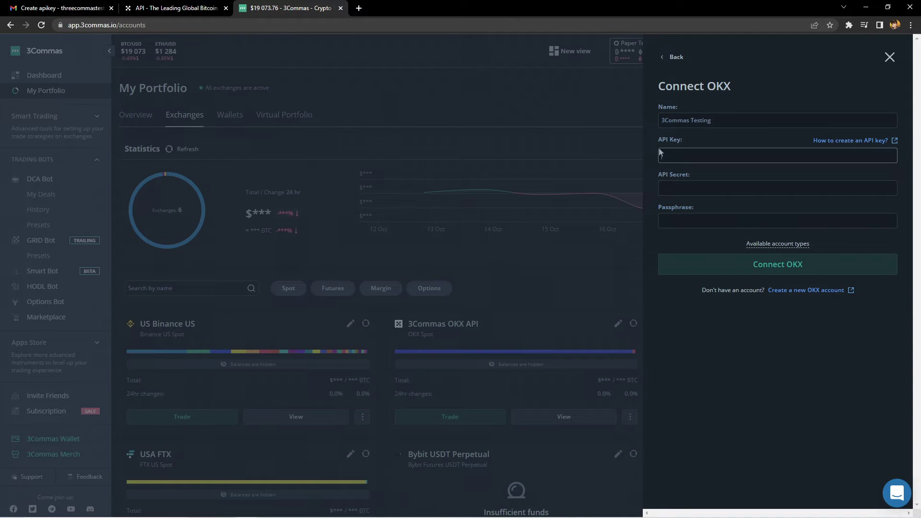
{"action": "right_click", "coordinate": [677, 155]}
{"action": "left_click", "coordinate": [715, 229]}
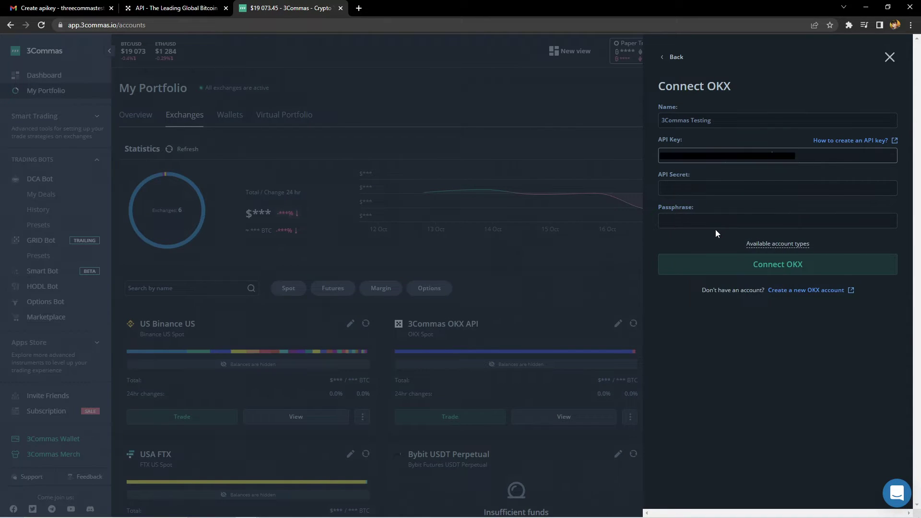
Step: Copy the OKX secret key and paste it into the 3Commas API Secret field
{"action": "left_click", "coordinate": [671, 190]}
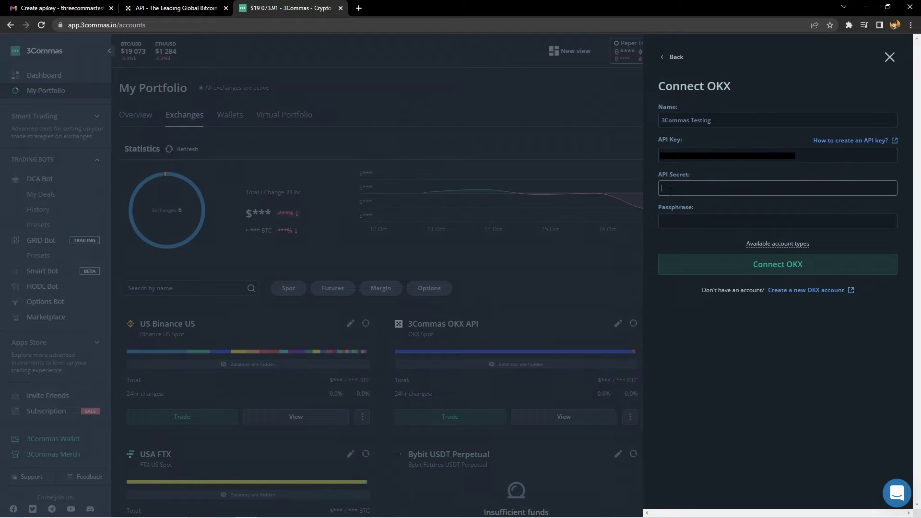
{"action": "left_click", "coordinate": [188, 9]}
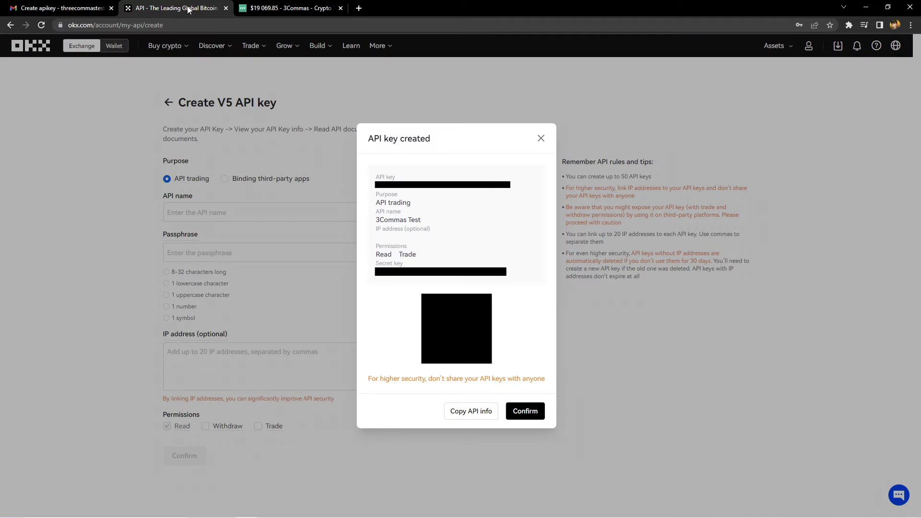
{"action": "left_click_drag", "start_coordinate": [507, 272], "coordinate": [374, 272]}
{"action": "right_click", "coordinate": [399, 277]}
{"action": "left_click", "coordinate": [402, 282]}
{"action": "left_click", "coordinate": [411, 263]}
{"action": "left_click", "coordinate": [277, 8]}
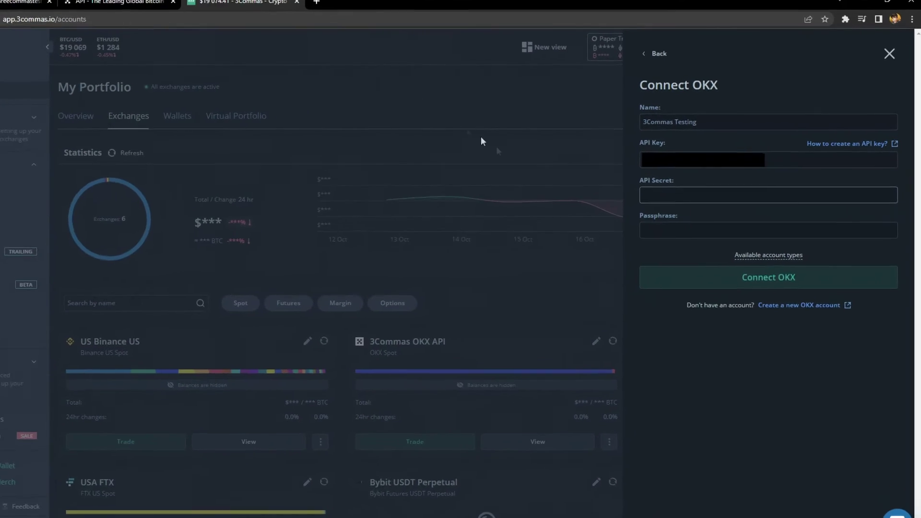
{"action": "left_click", "coordinate": [659, 194]}
{"action": "right_click", "coordinate": [548, 231]}
{"action": "left_click", "coordinate": [591, 342]}
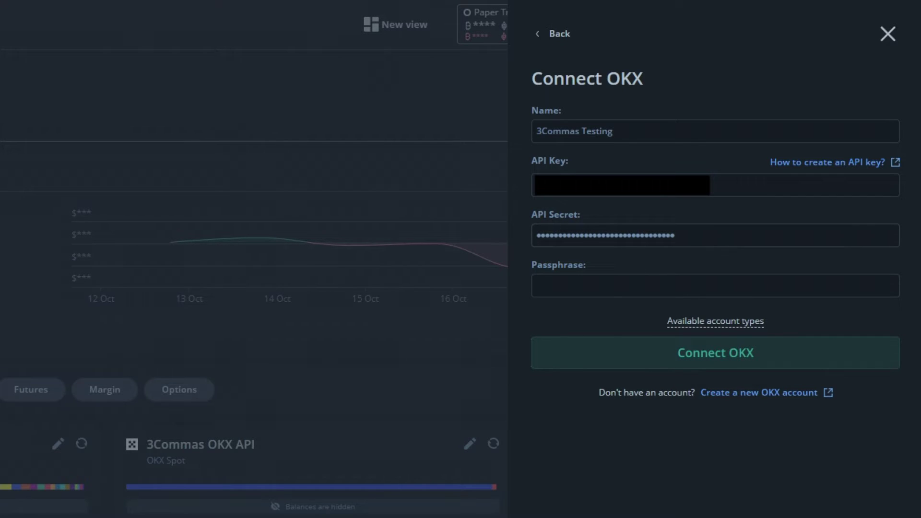
Step: Paste the API key passphrase into the form and submit Connect OKX
{"action": "left_click", "coordinate": [569, 282]}
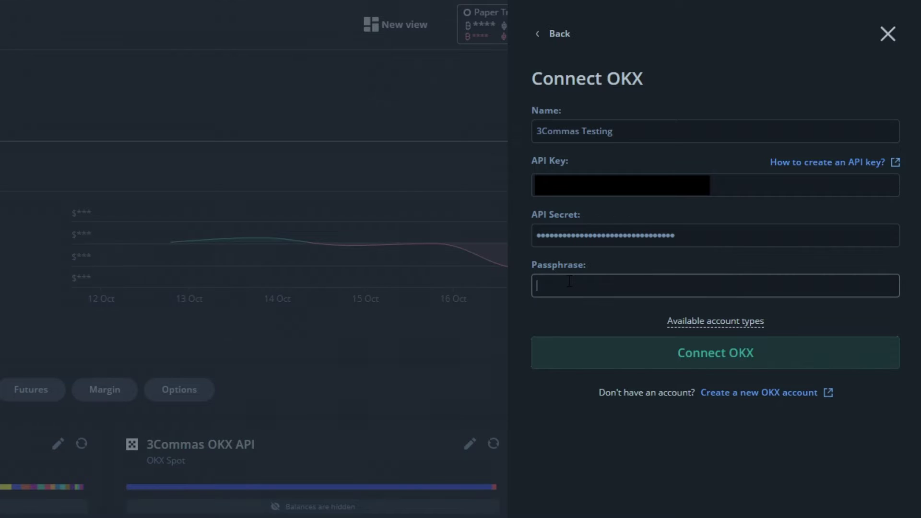
{"action": "key", "text": "ctrl+v"}
{"action": "left_click", "coordinate": [703, 356]}
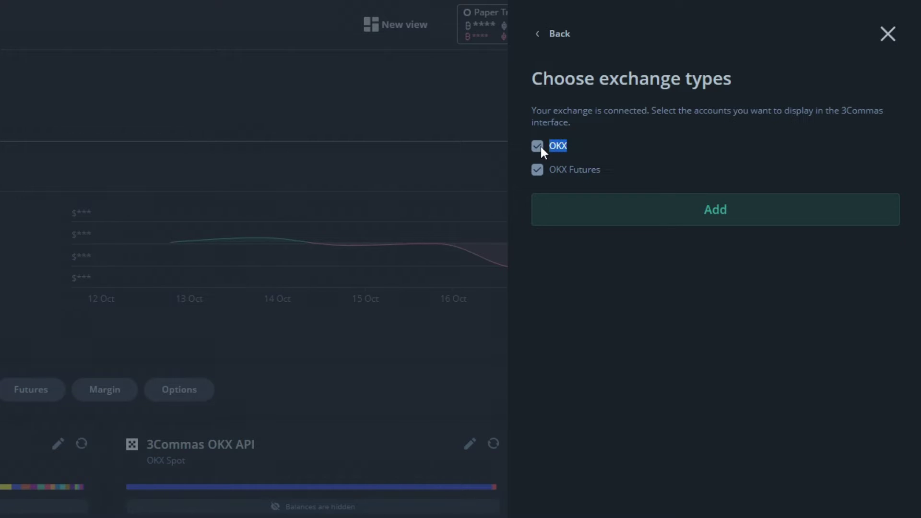
Step: Add both the OKX Spot and OKX Futures accounts and scroll to their new portfolio cards
{"action": "double_click", "coordinate": [536, 169]}
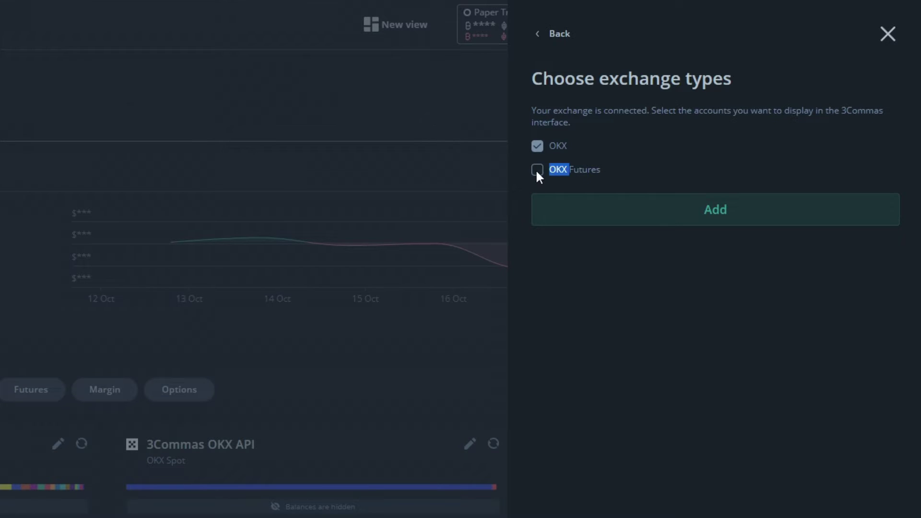
{"action": "left_click", "coordinate": [641, 229]}
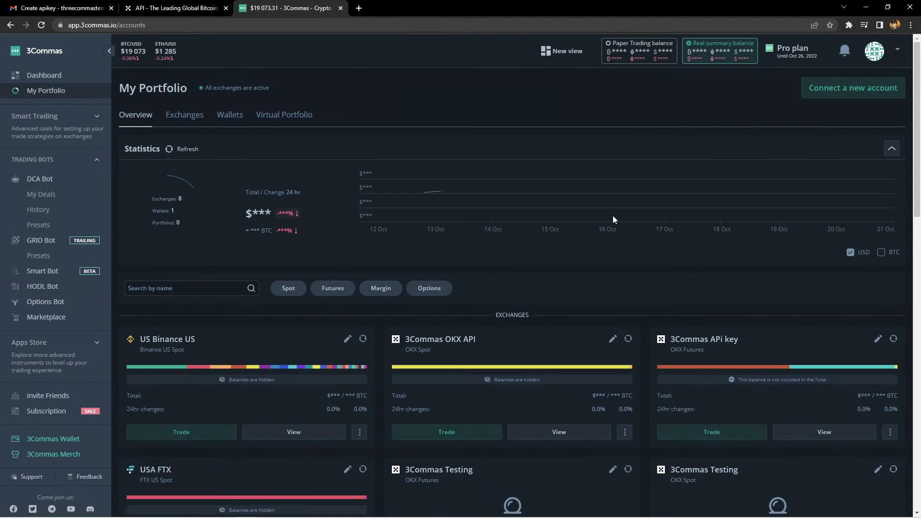
{"action": "scroll", "coordinate": [612, 215], "scroll_direction": "down", "scroll_amount": 3}
{"action": "scroll", "coordinate": [612, 220], "scroll_direction": "down", "scroll_amount": 1}
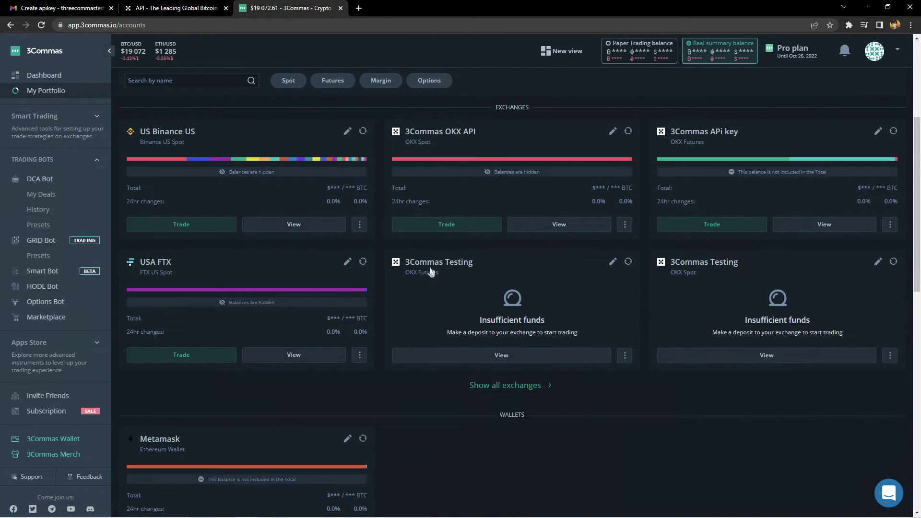